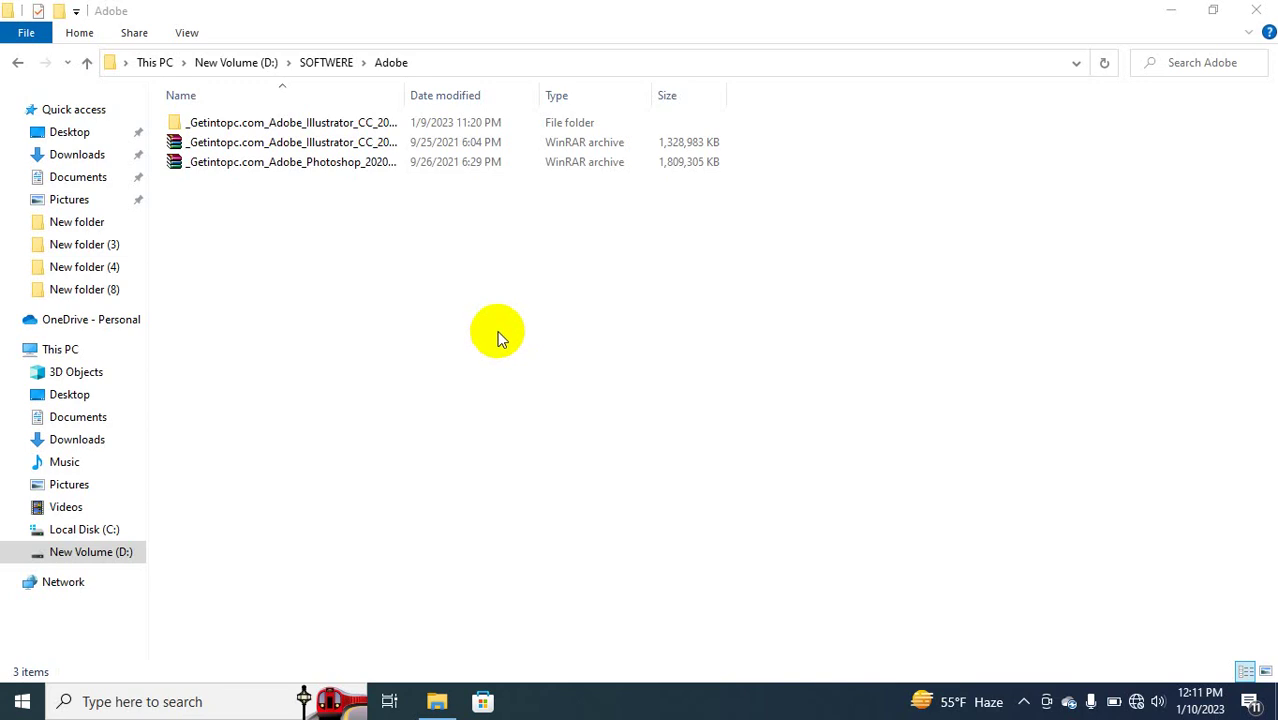
# Bring up the context menu for the Photoshop 2020 RAR archive in D:\SOFTWERE\Adobe
pyautogui.click(299, 169)
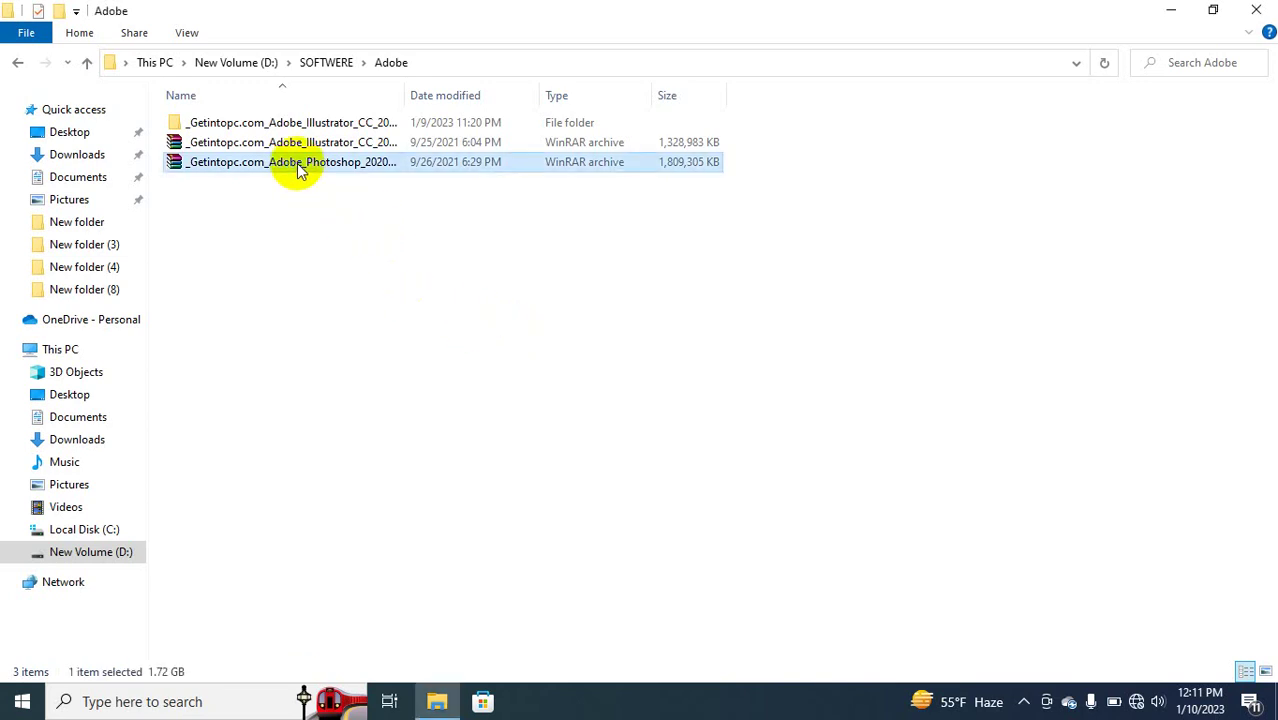
pyautogui.rightClick(296, 163)
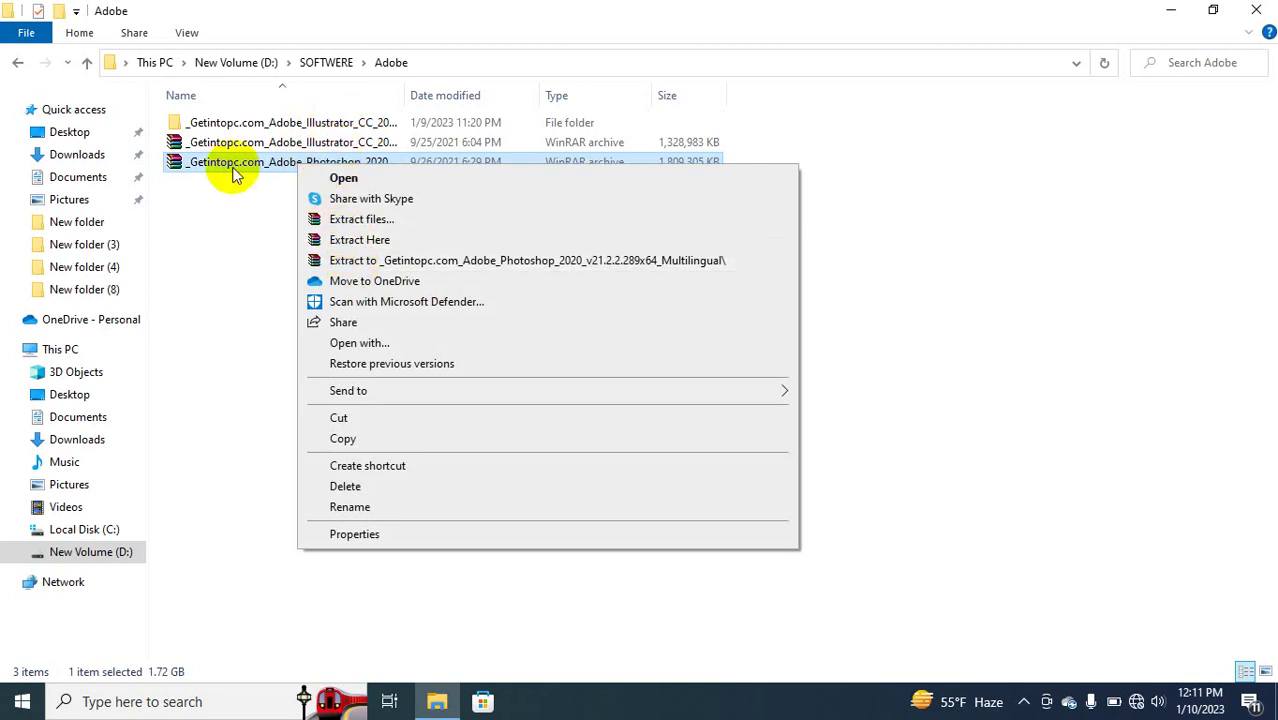
# Extract the Photoshop 2020 archive to its suggested folder, entering and revealing the archive password
pyautogui.click(340, 226)
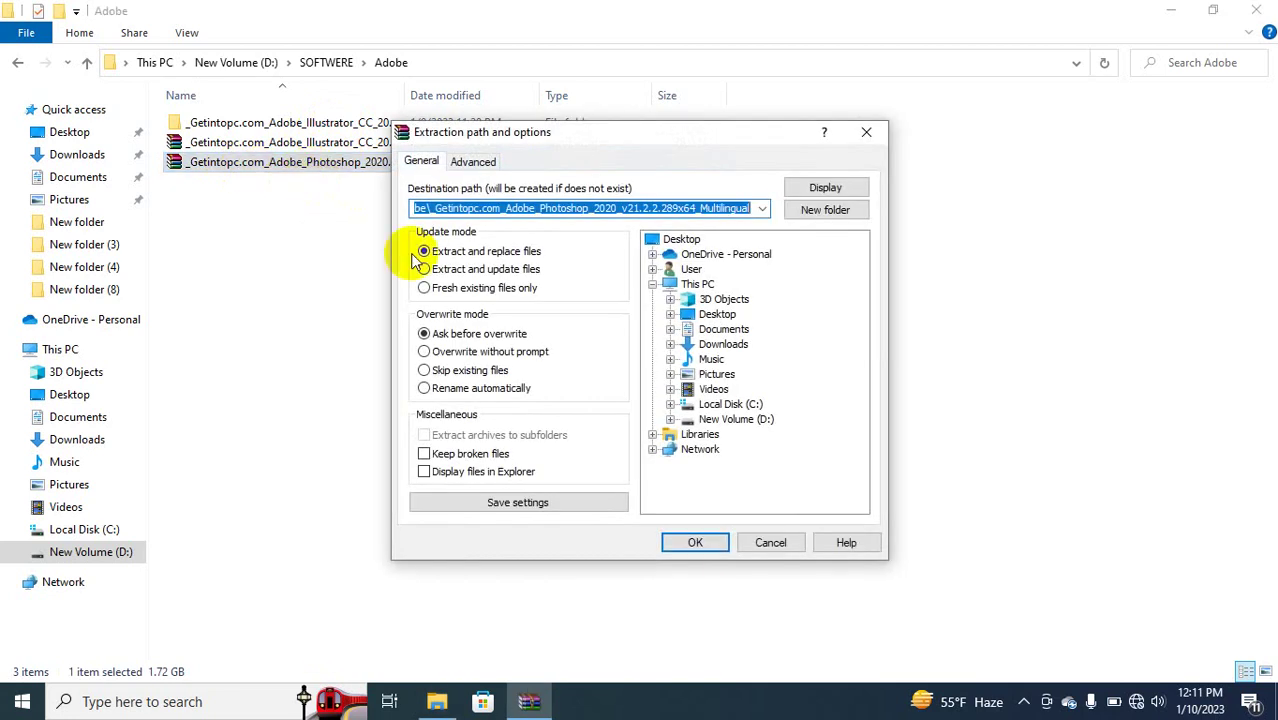
pyautogui.click(692, 543)
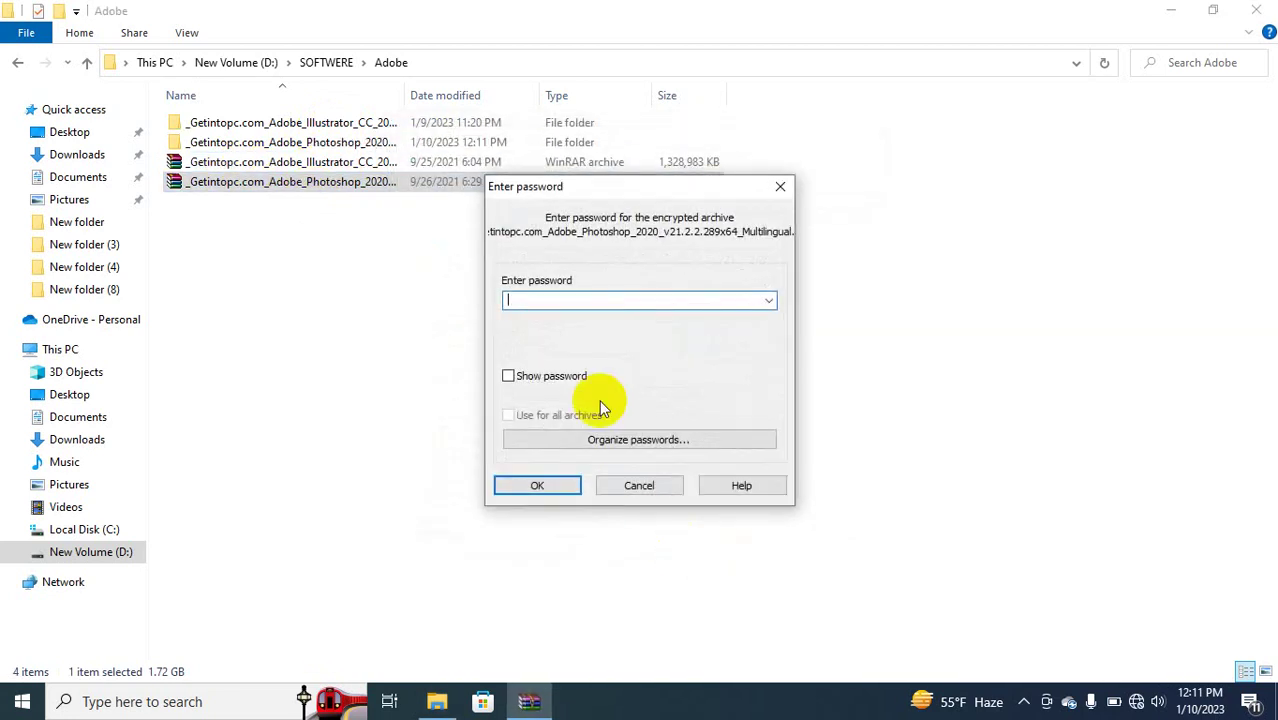
pyautogui.click(588, 300)
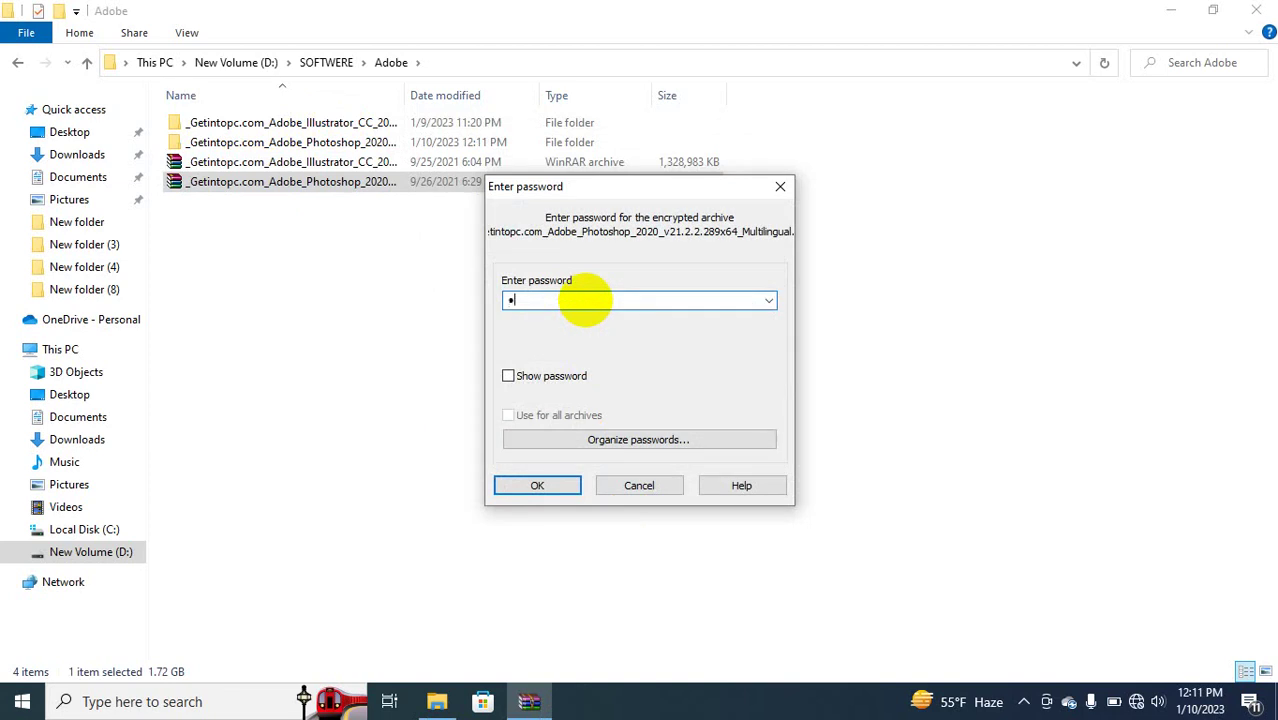
pyautogui.click(535, 367)
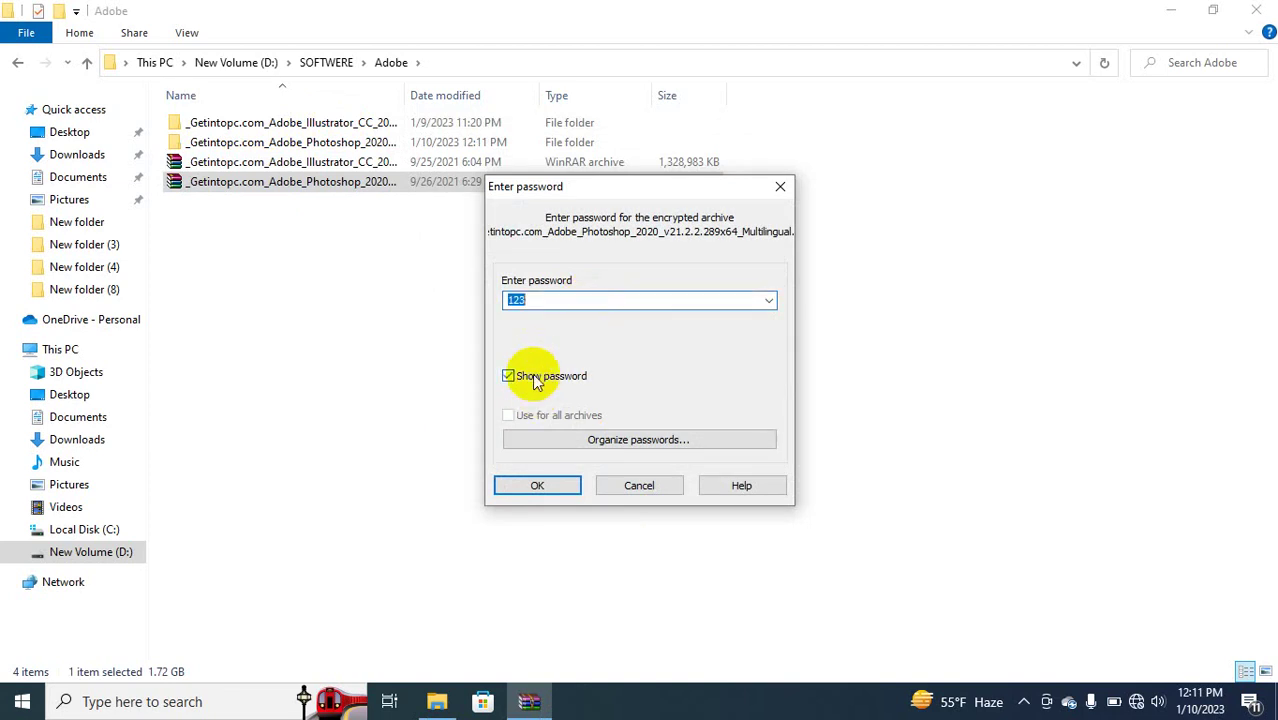
pyautogui.click(565, 487)
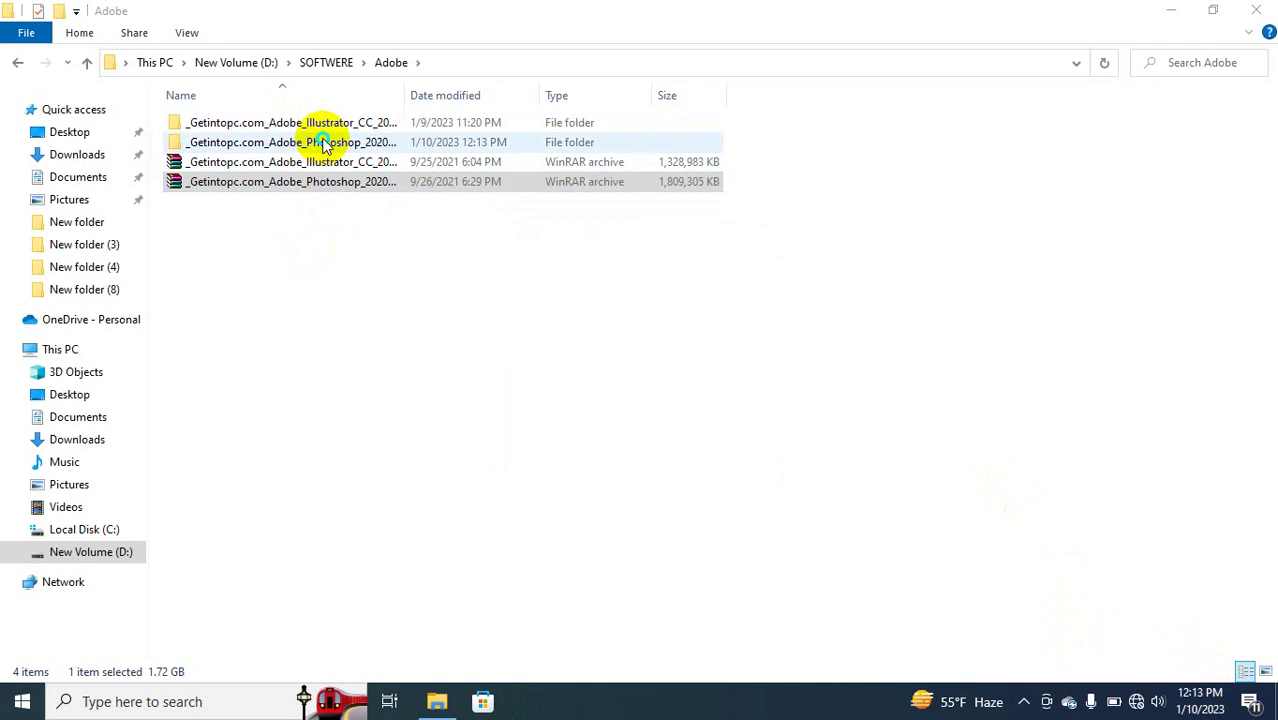
# Run Set-up from the extracted Adobe_Photoshop_2020 folder as administrator
pyautogui.rightClick(322, 142)
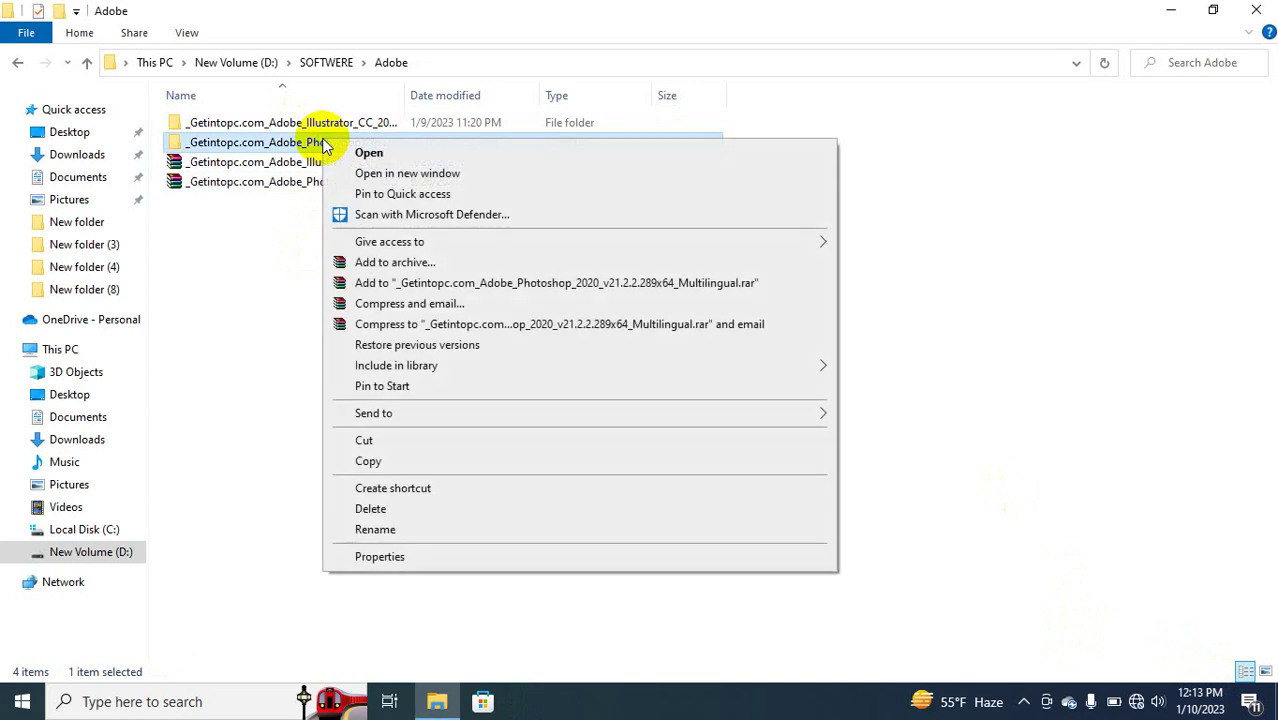
pyautogui.click(340, 150)
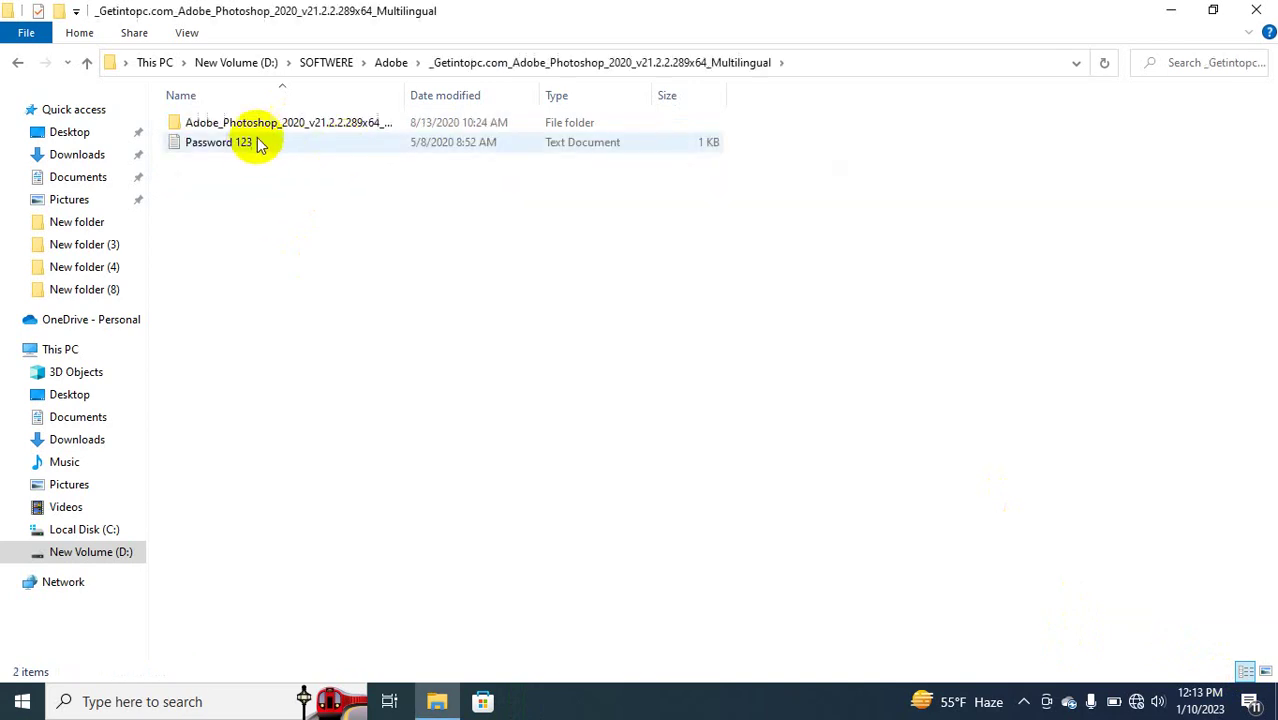
pyautogui.doubleClick(273, 123)
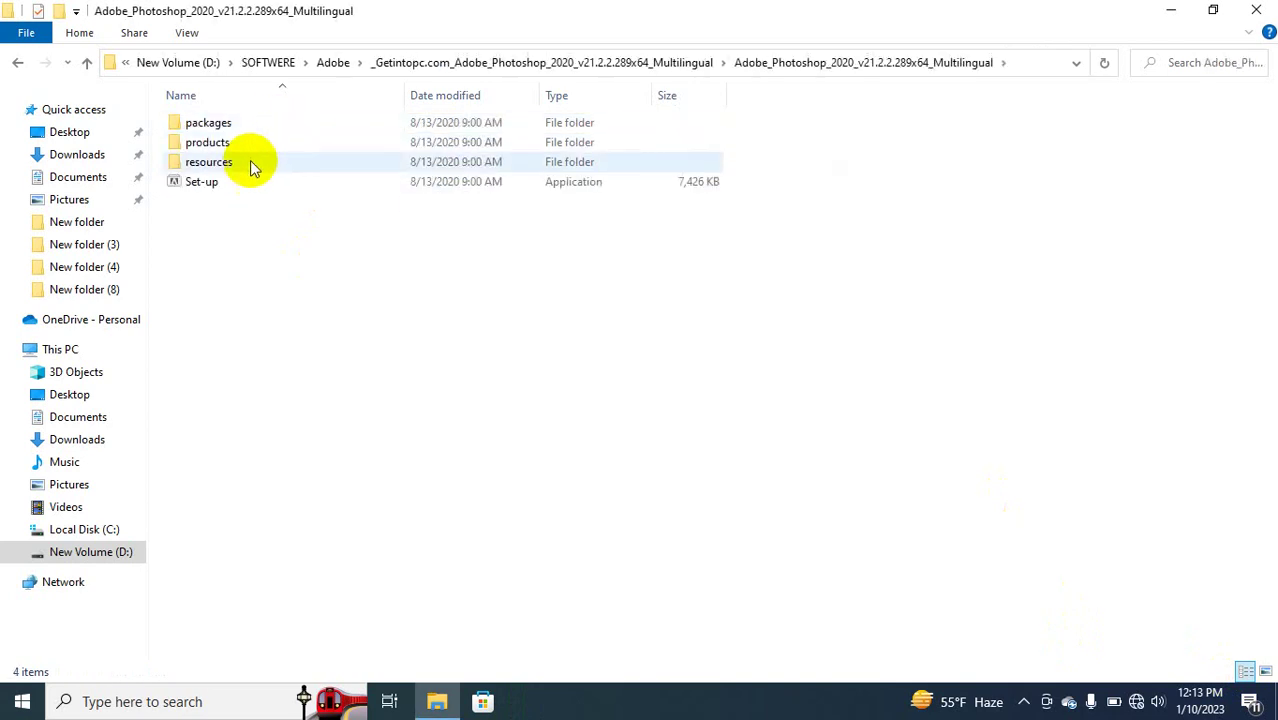
pyautogui.click(183, 193)
pyautogui.rightClick(183, 185)
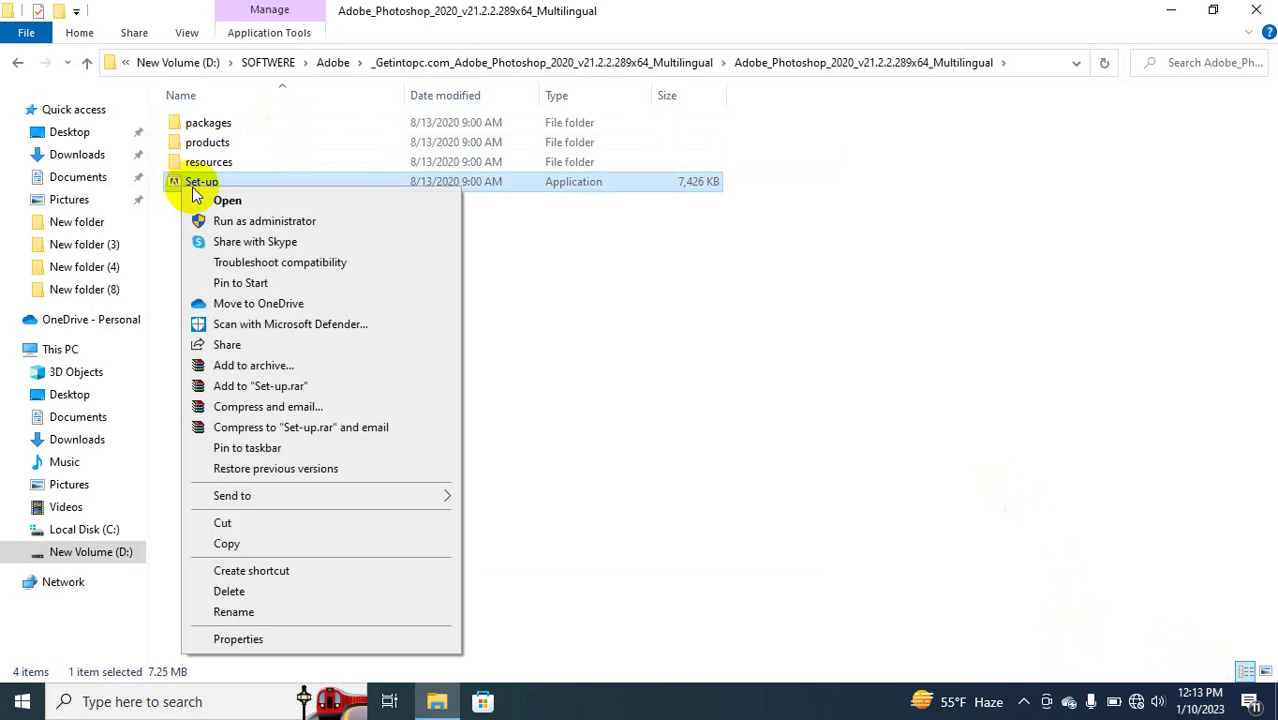
pyautogui.click(234, 220)
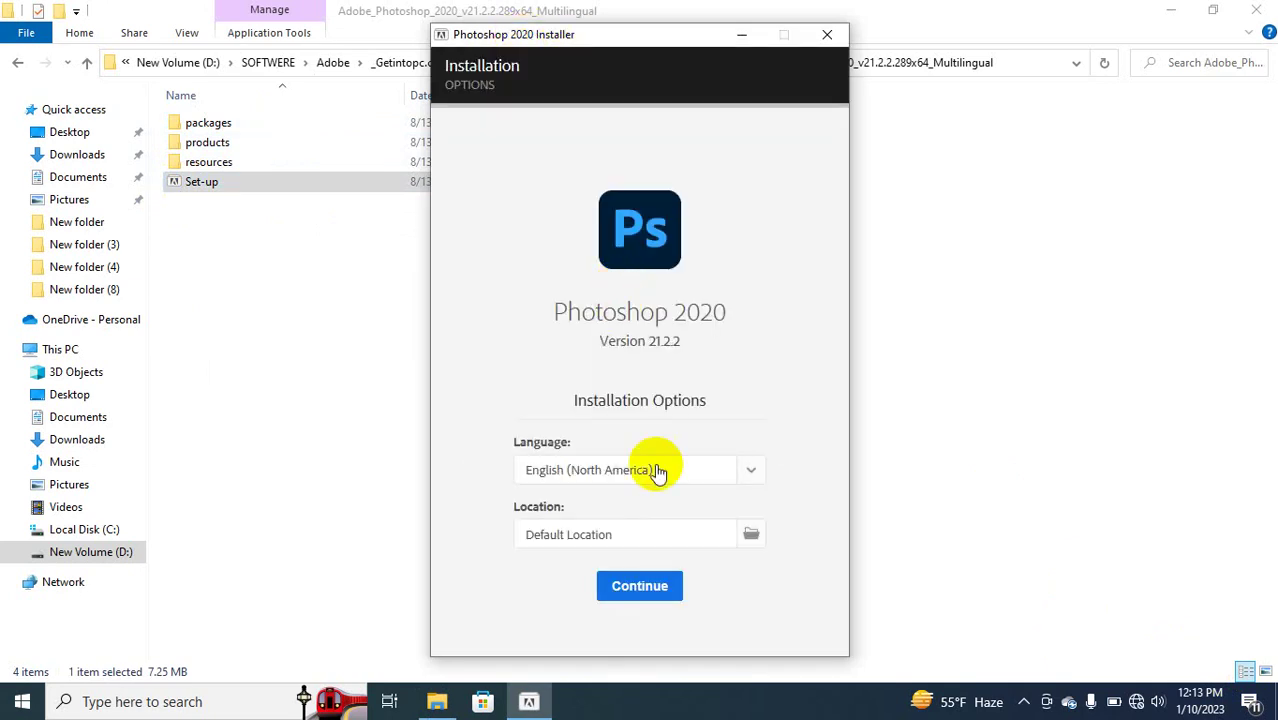
# Install Photoshop 2020 with default language and location, closing the Edge page and the completion notice
pyautogui.click(640, 588)
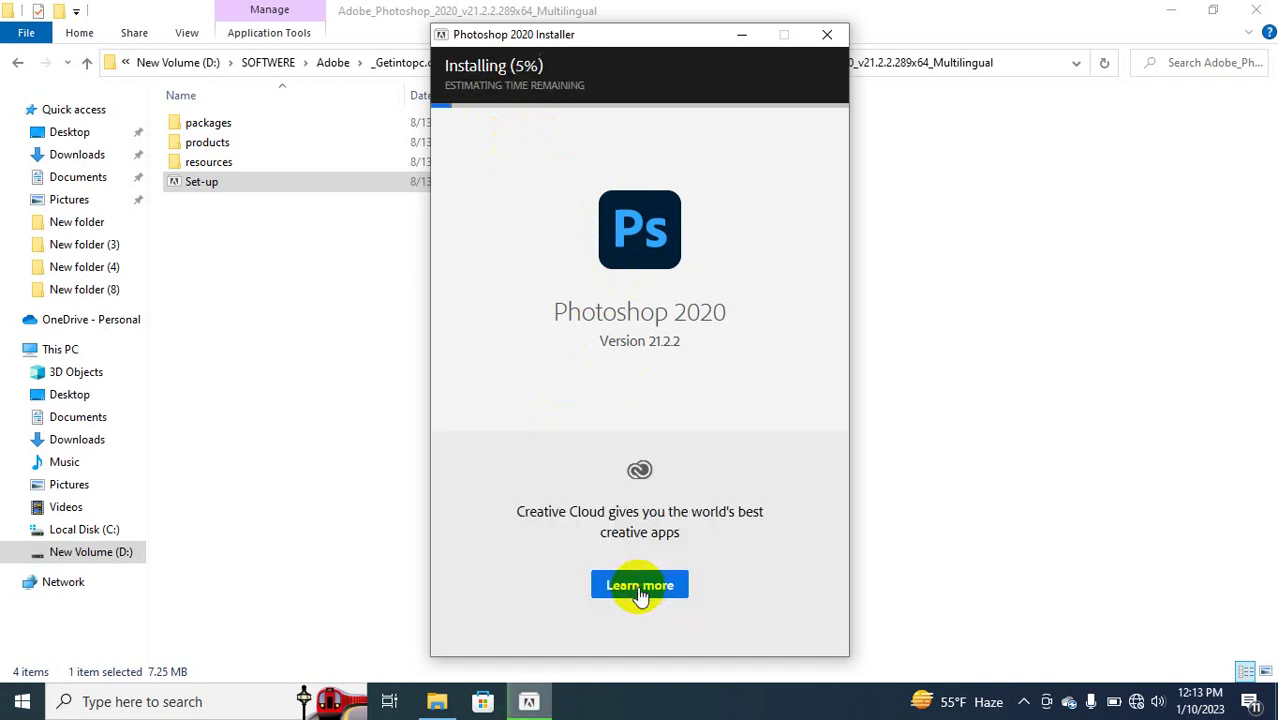
pyautogui.click(639, 588)
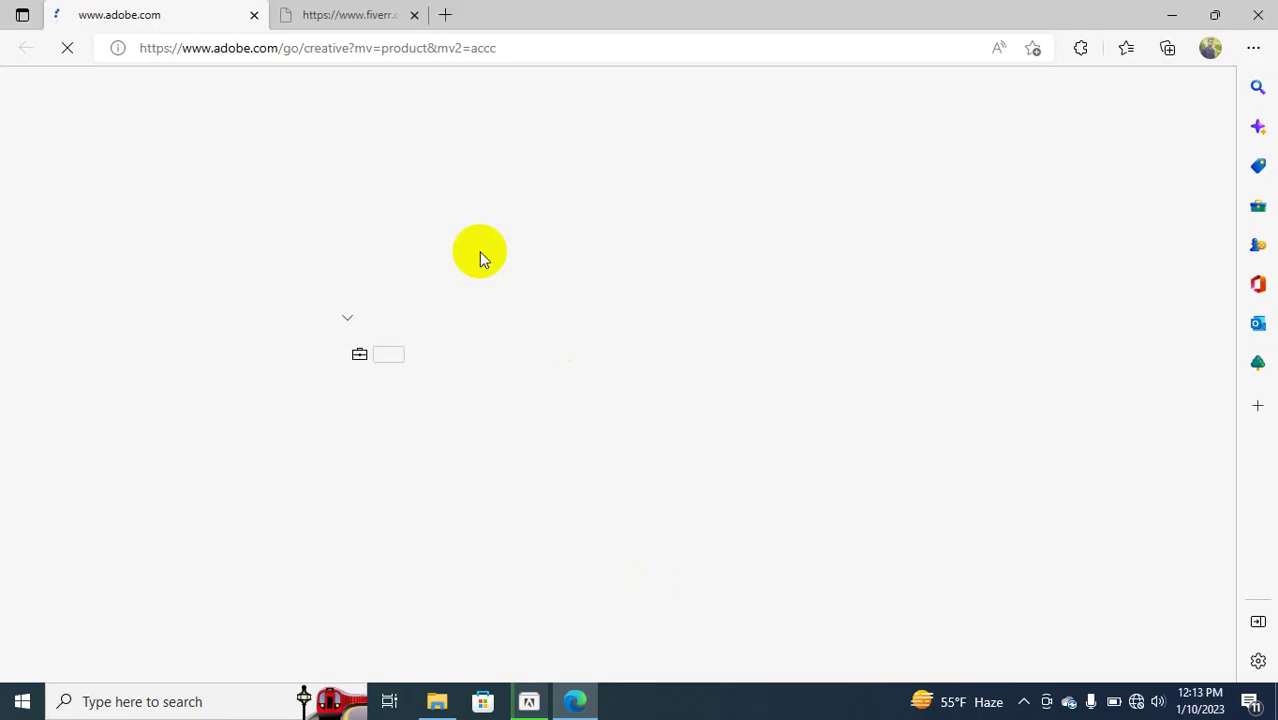
pyautogui.click(529, 701)
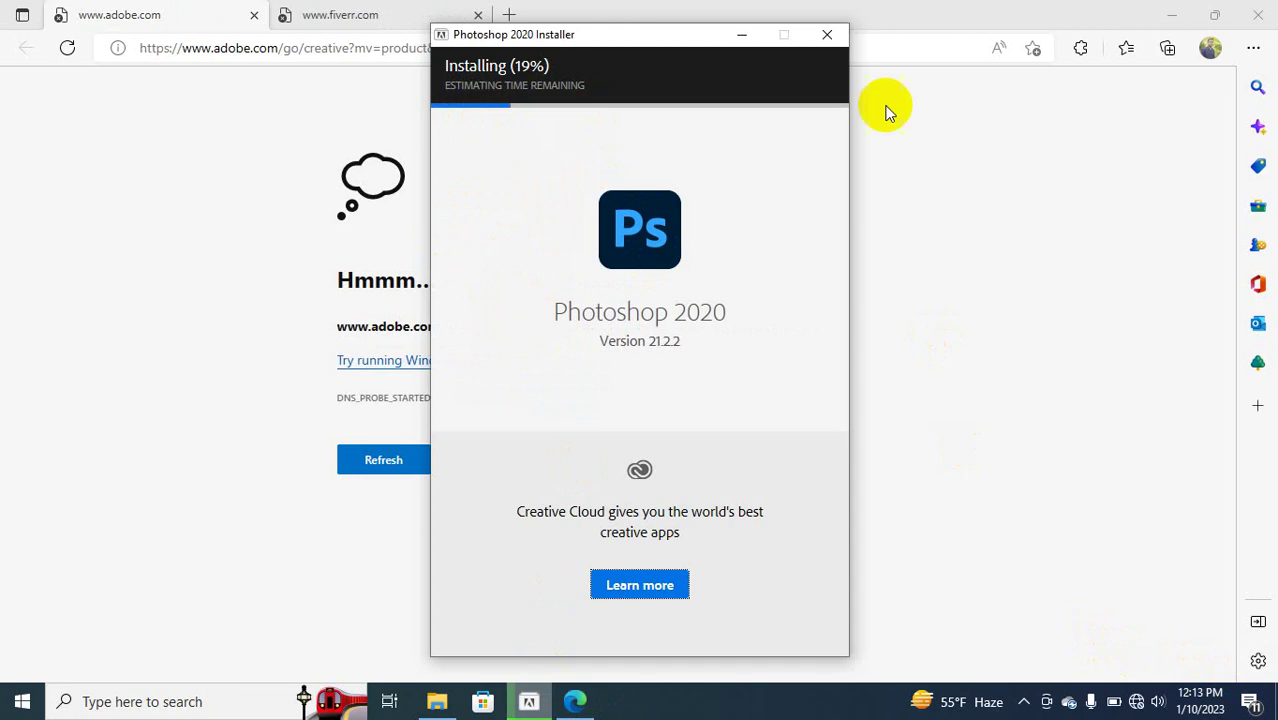
pyautogui.click(1257, 14)
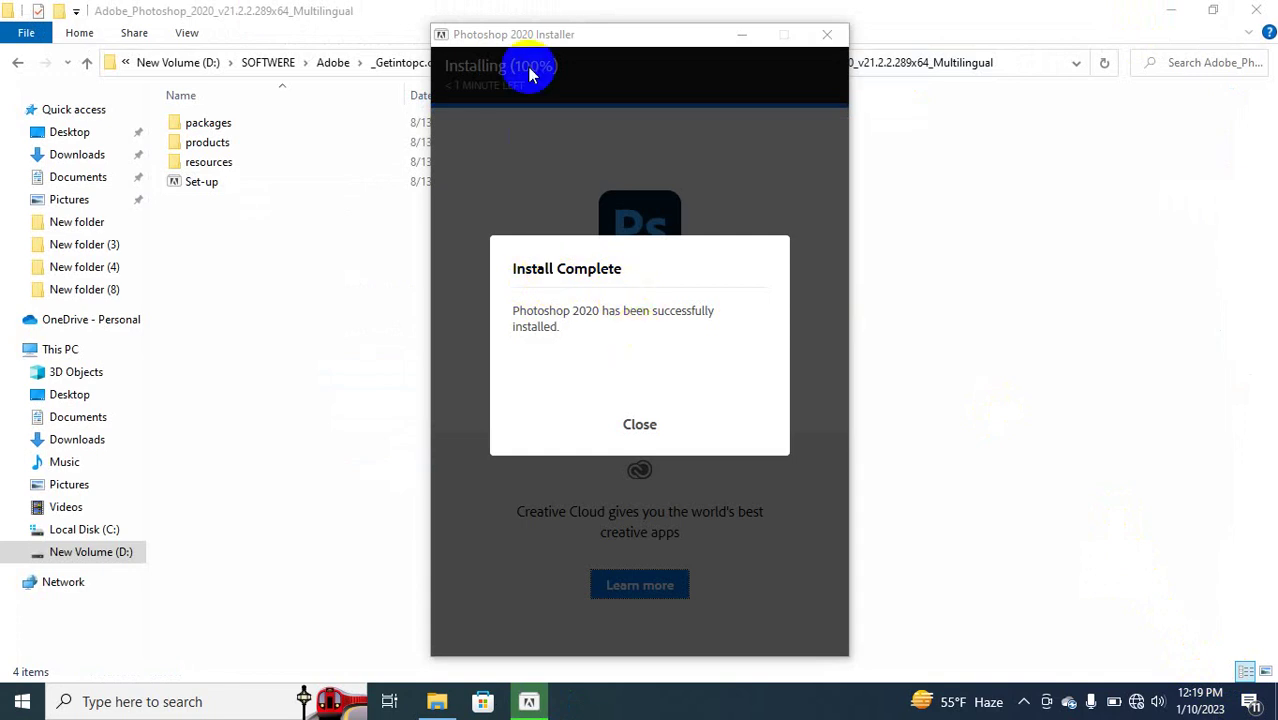
pyautogui.click(648, 426)
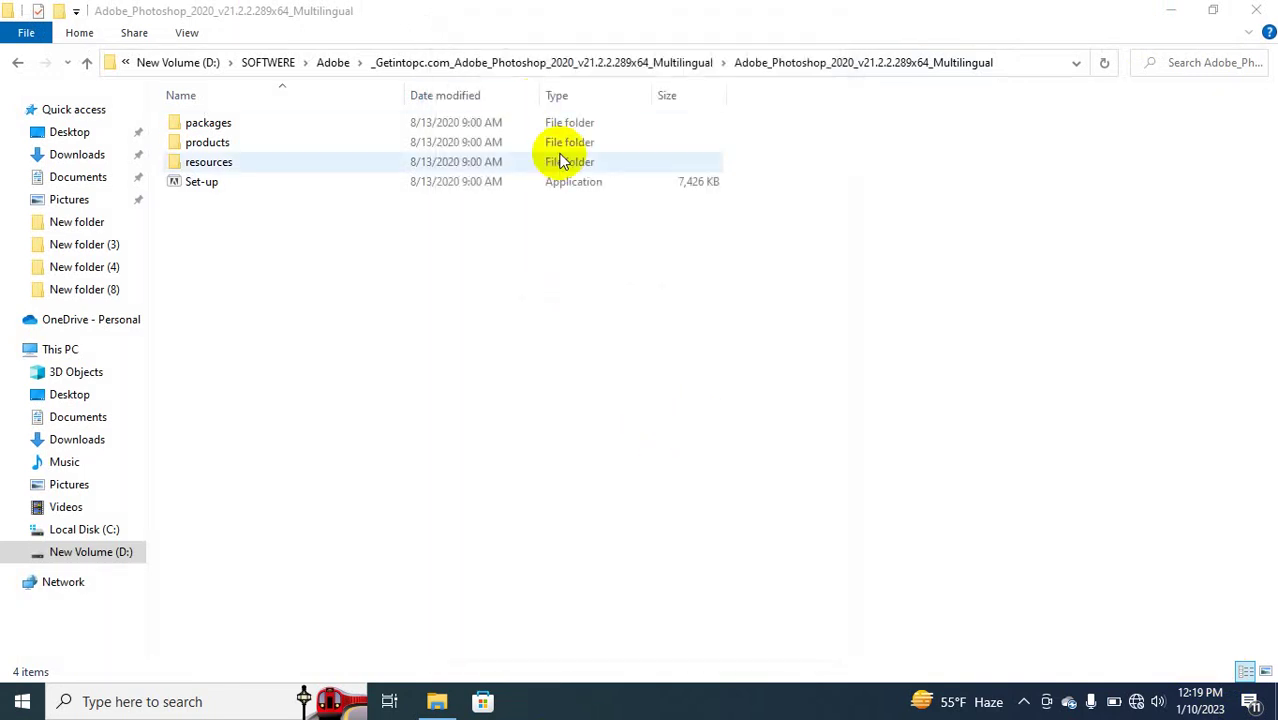
# Search 'pho' in Windows Search and launch Adobe Photoshop 2020 from the Apps results
pyautogui.click(171, 702)
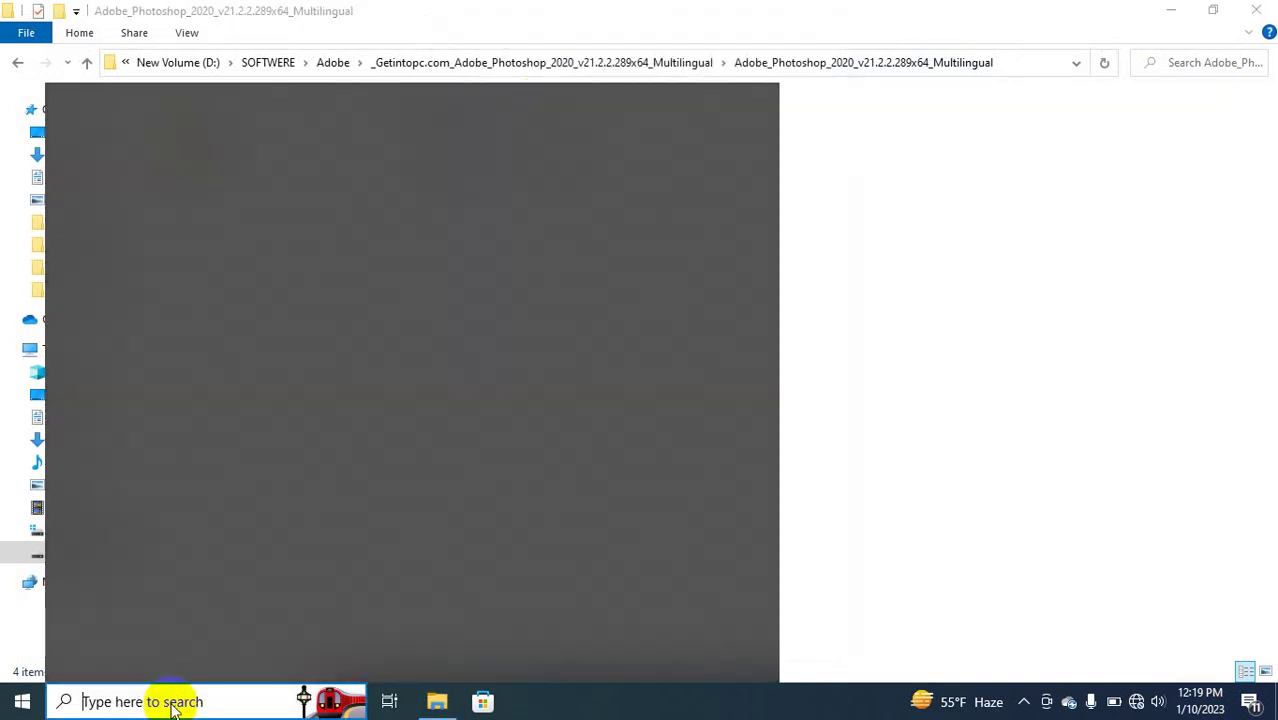
pyautogui.write('ph')
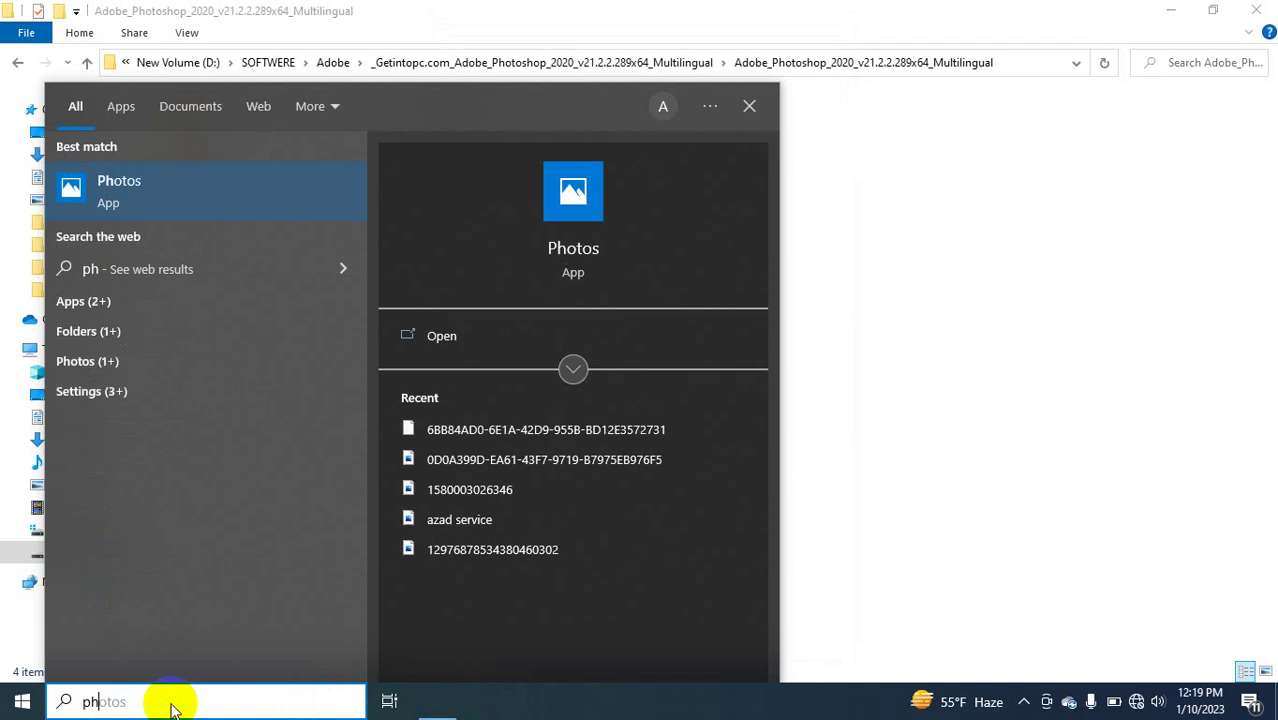
pyautogui.write('o')
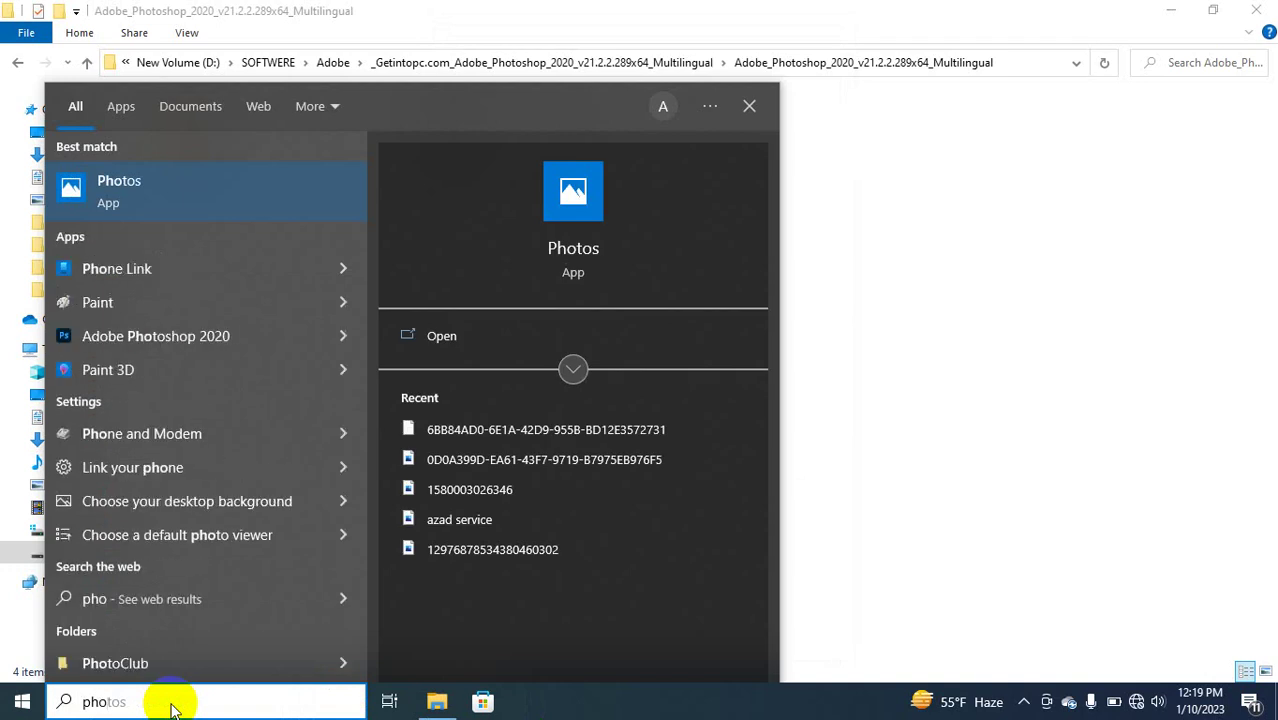
pyautogui.click(178, 334)
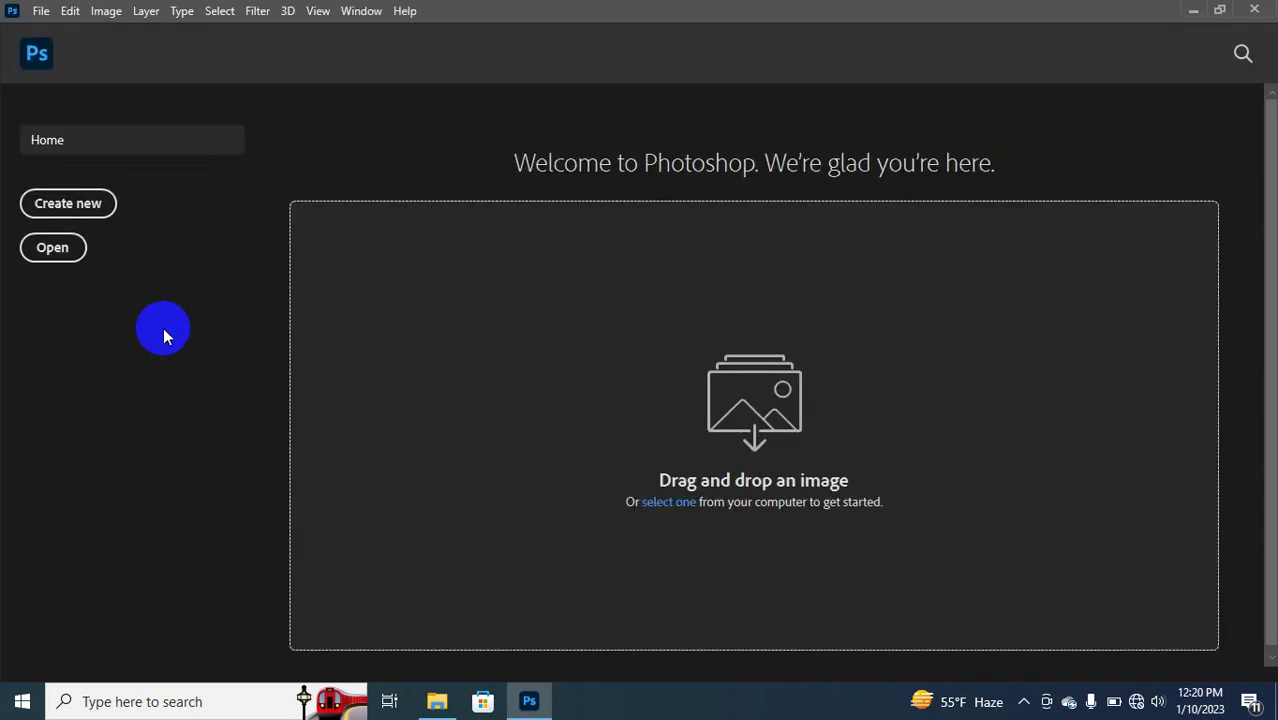
# Create a Default Photoshop Size document, then preview the Bring out colors tutorial and return to All projects
pyautogui.click(90, 206)
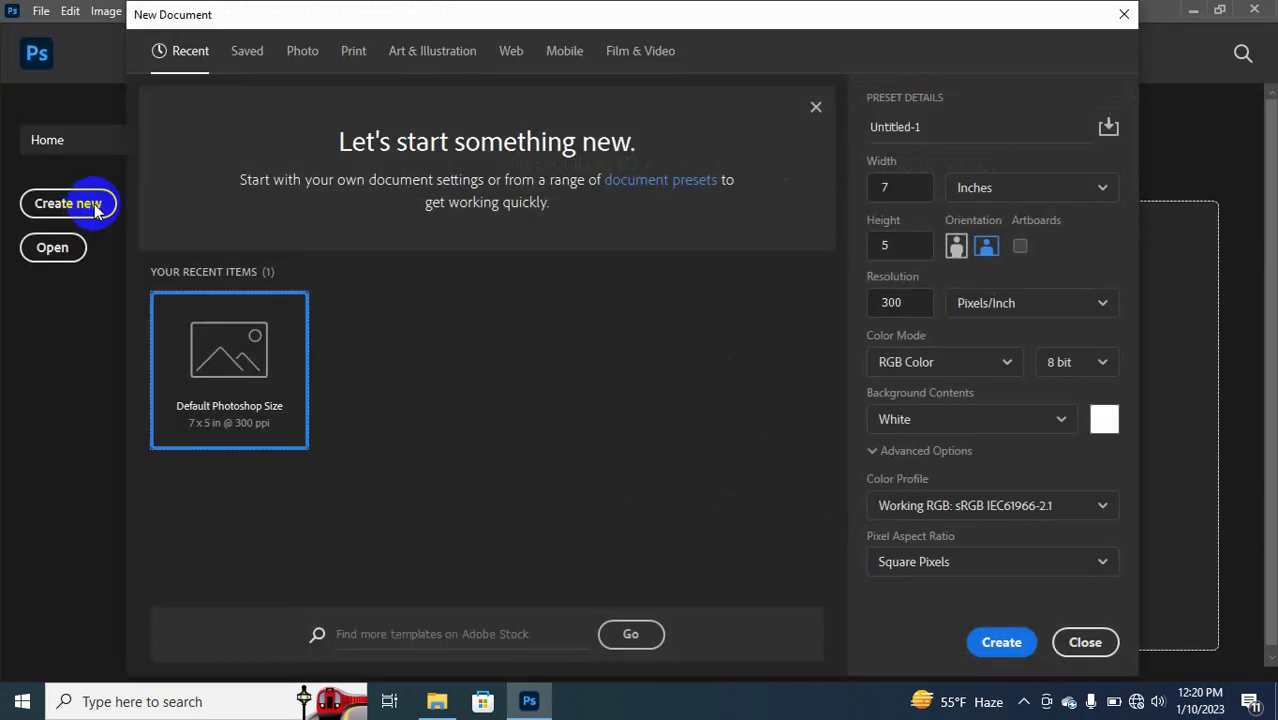
pyautogui.click(1002, 643)
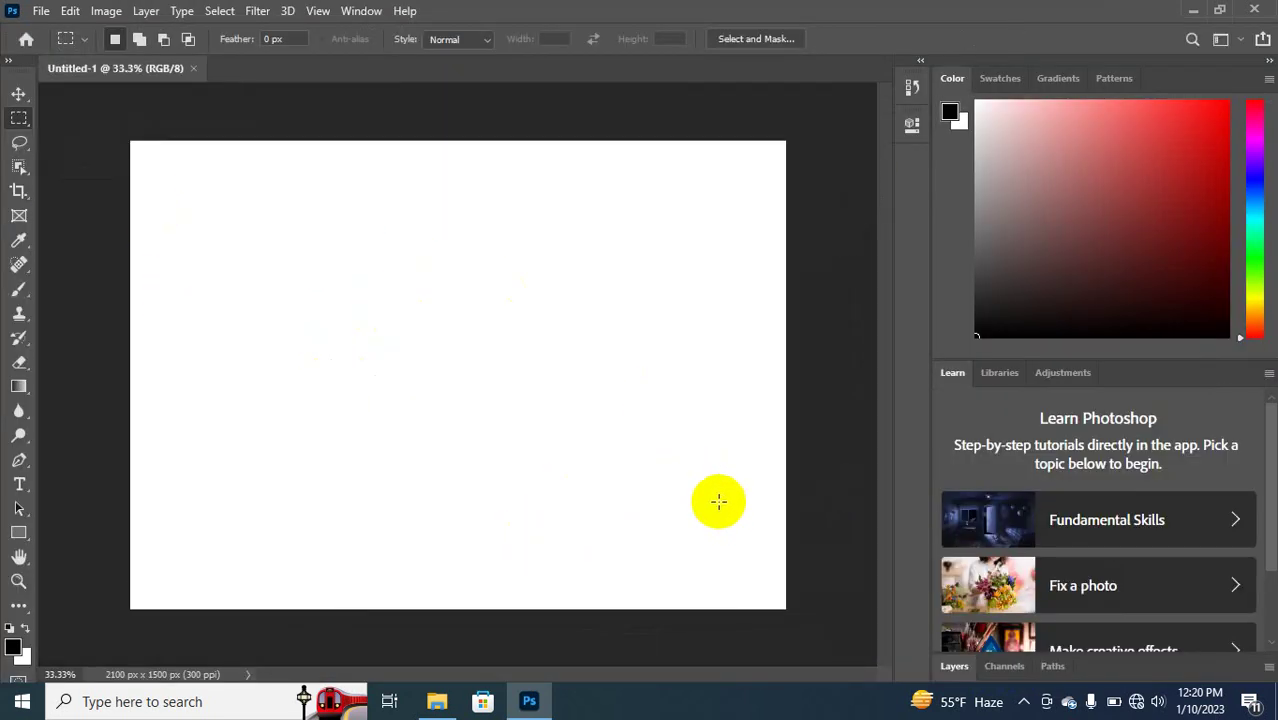
pyautogui.click(1000, 605)
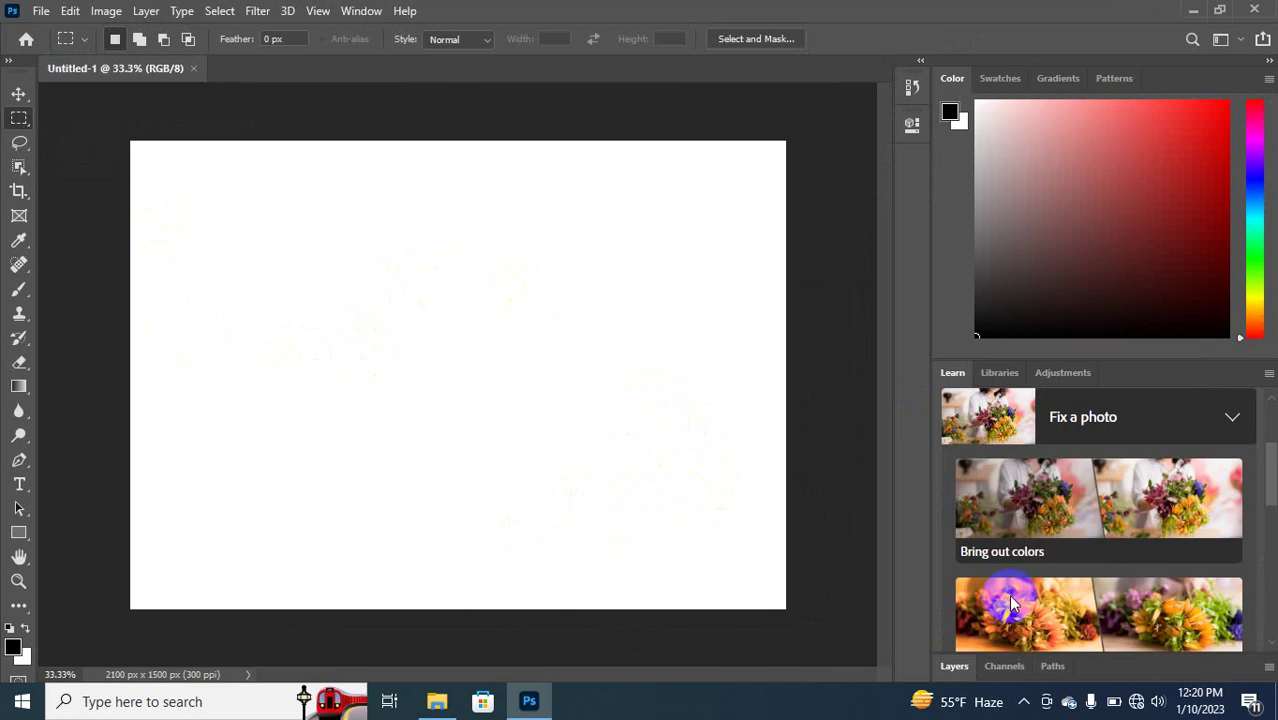
pyautogui.click(1062, 512)
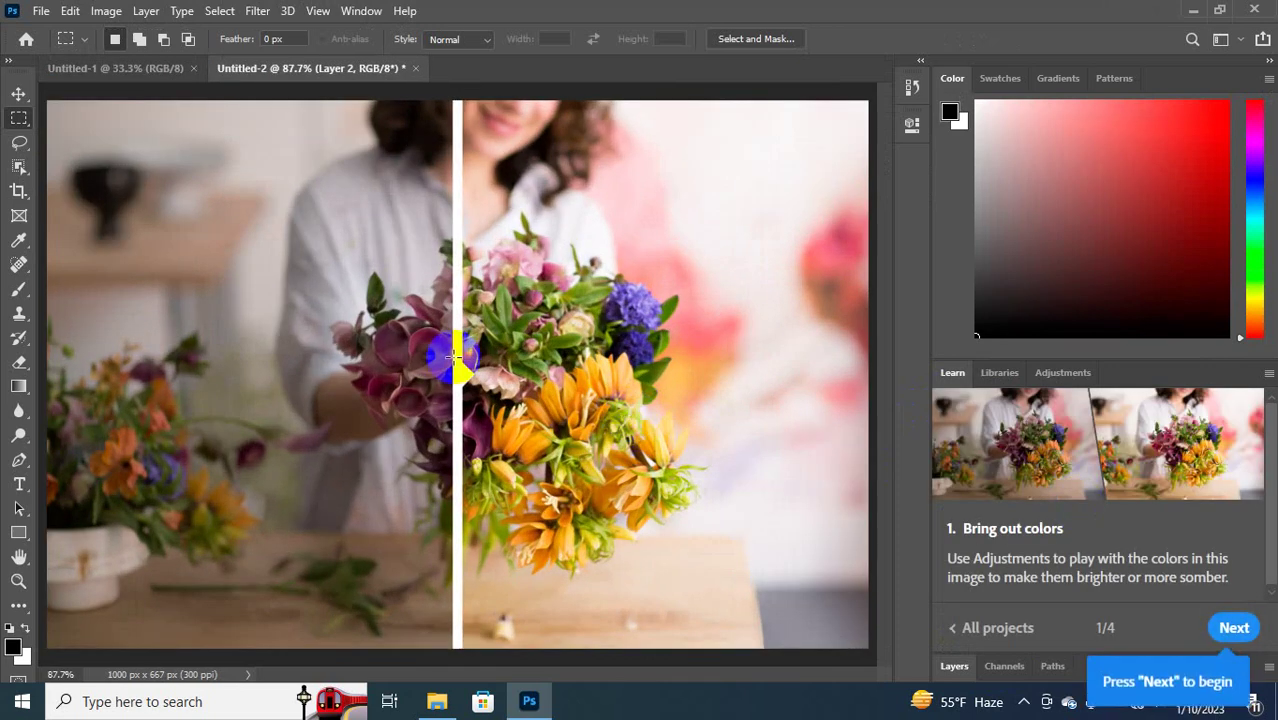
pyautogui.click(1003, 378)
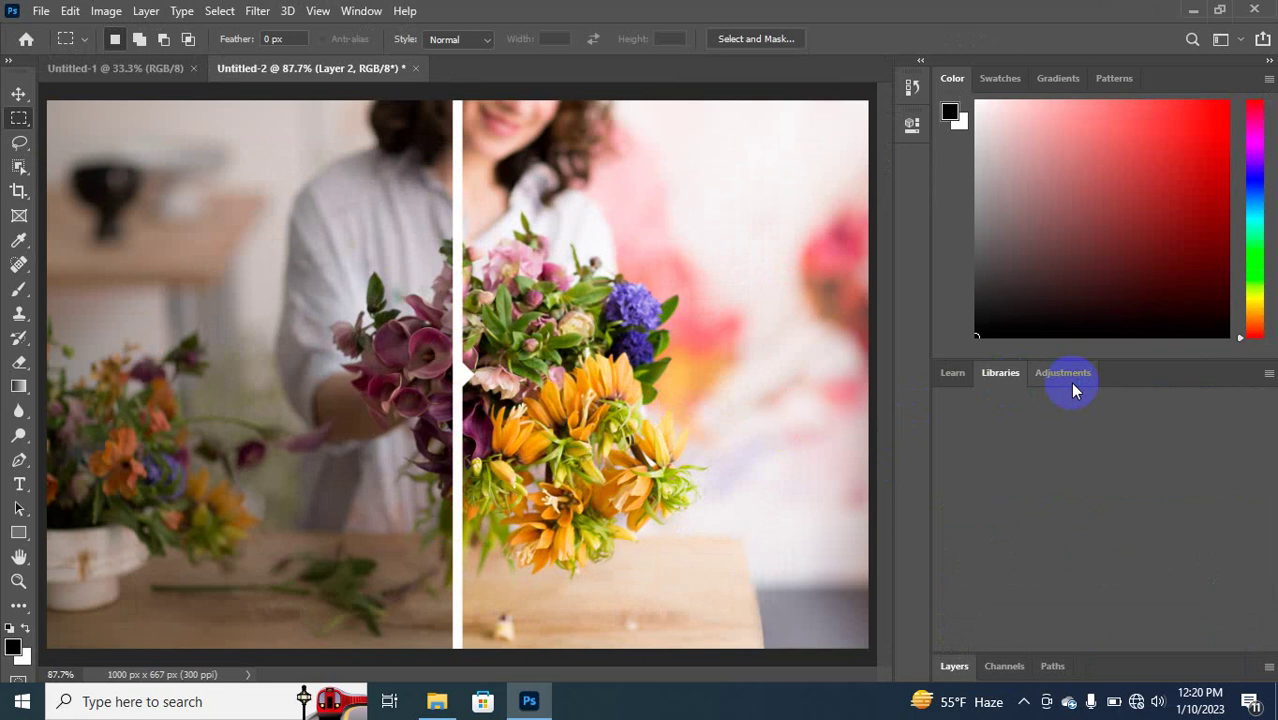
pyautogui.click(953, 378)
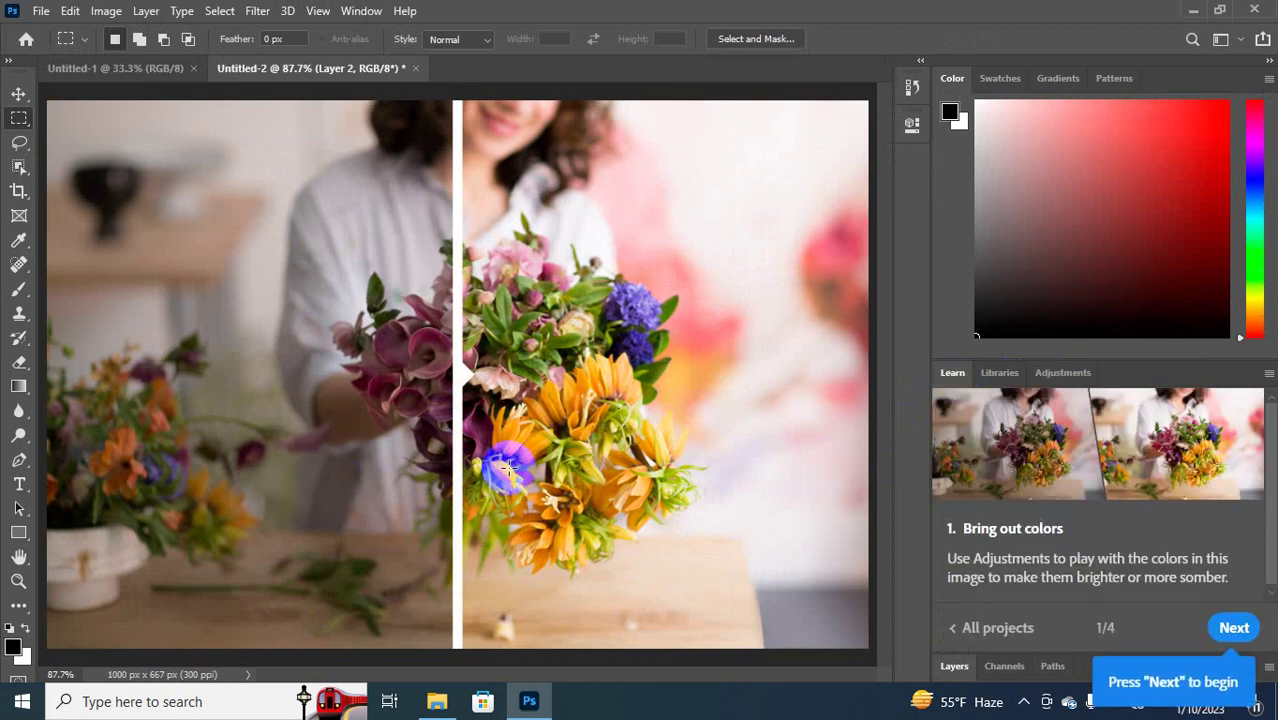
pyautogui.click(965, 627)
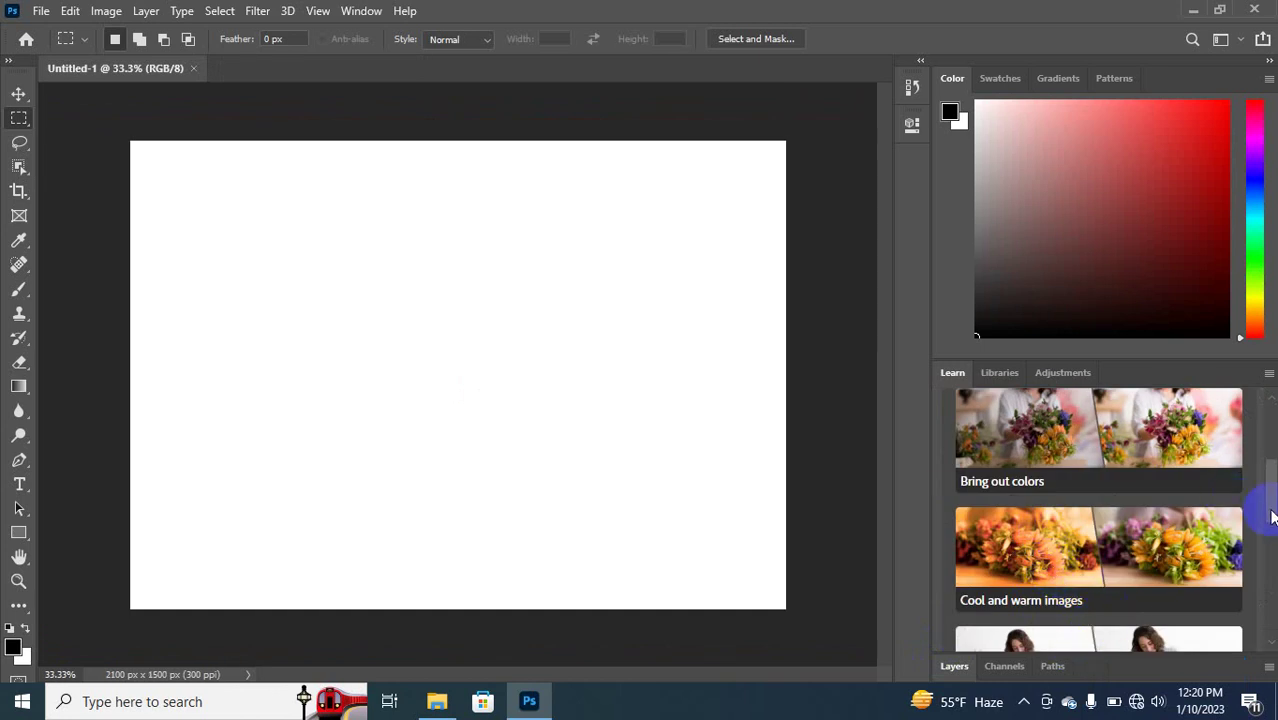
# Preview the Crop and straighten an image tutorial to step 2, then return to All projects
pyautogui.scroll(-2, 1272, 517)
pyautogui.scroll(-2, 1270, 535)
pyautogui.click(1186, 470)
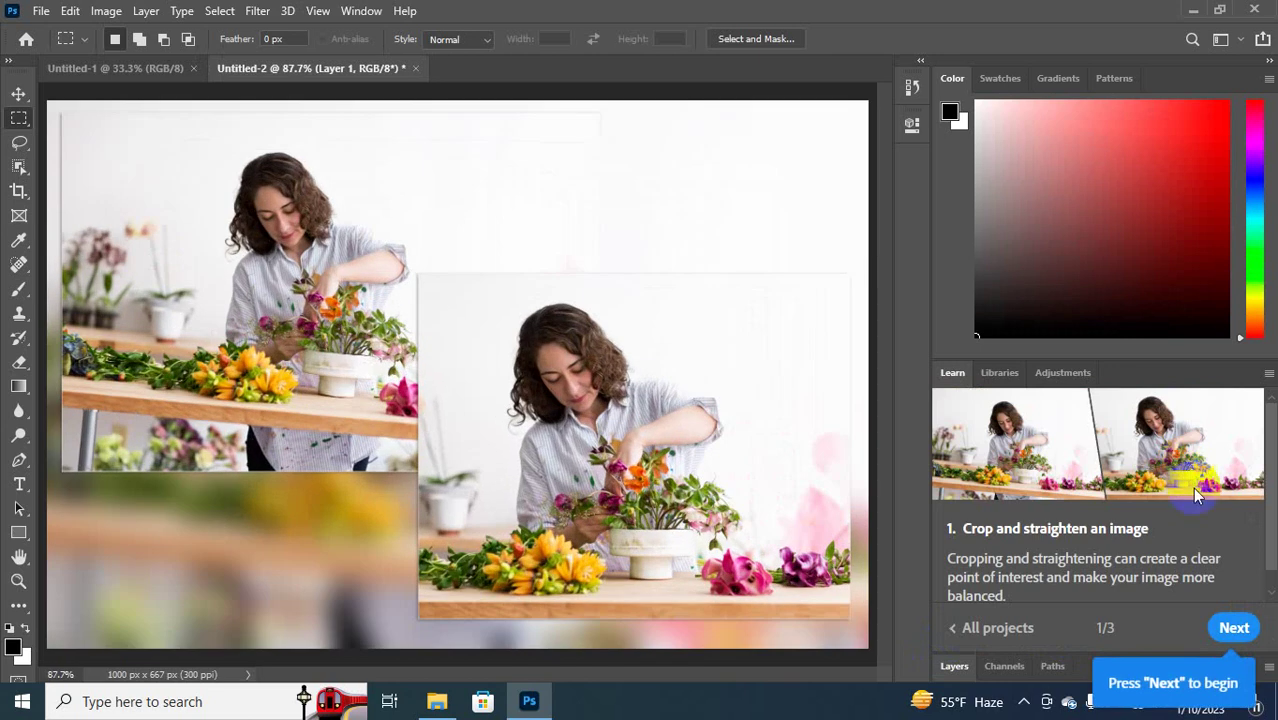
pyautogui.click(1238, 627)
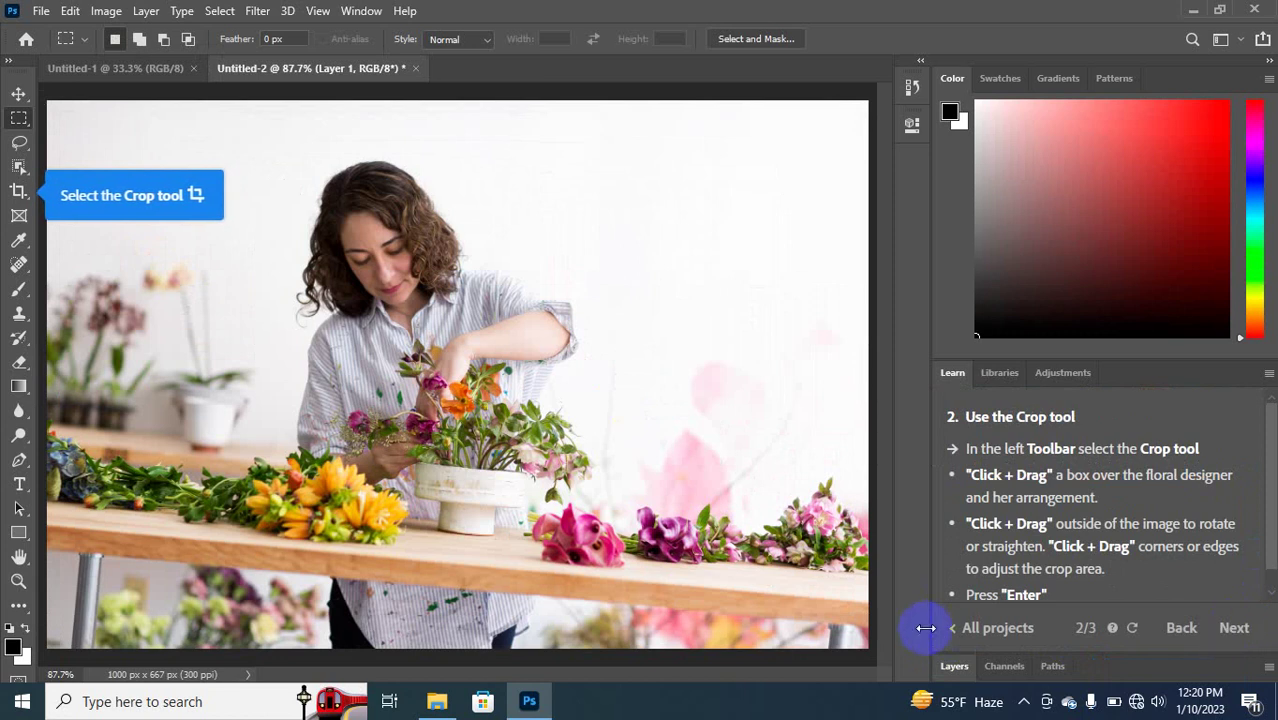
pyautogui.click(962, 627)
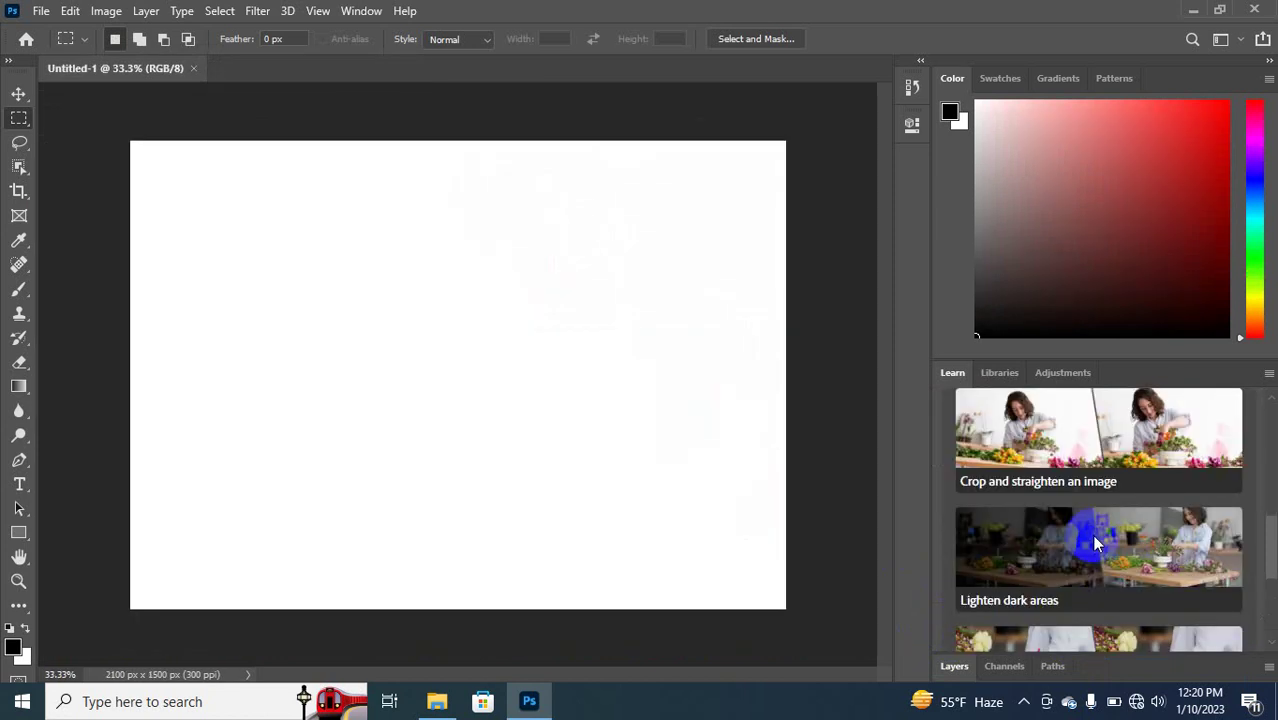
# Expand the Painting tutorials and start Paint with the Brush tool
pyautogui.moveTo(1269, 535); pyautogui.dragTo(1263, 604)
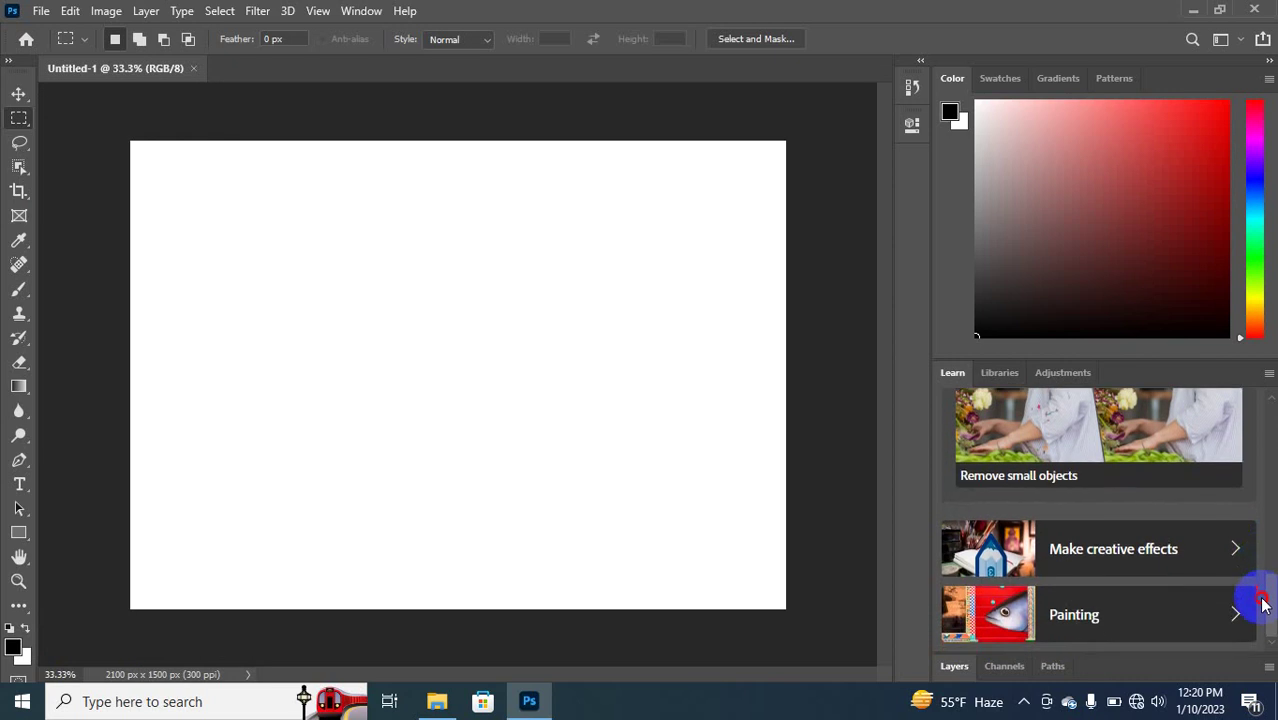
pyautogui.click(998, 612)
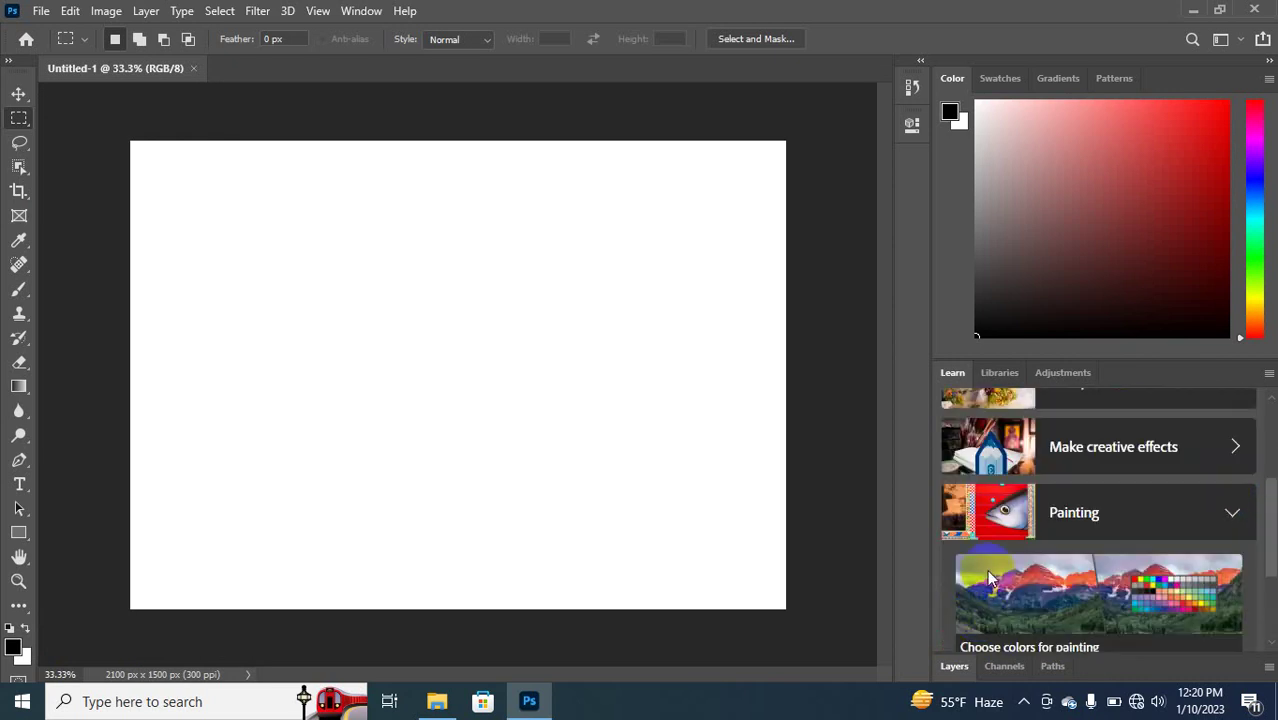
pyautogui.click(1000, 518)
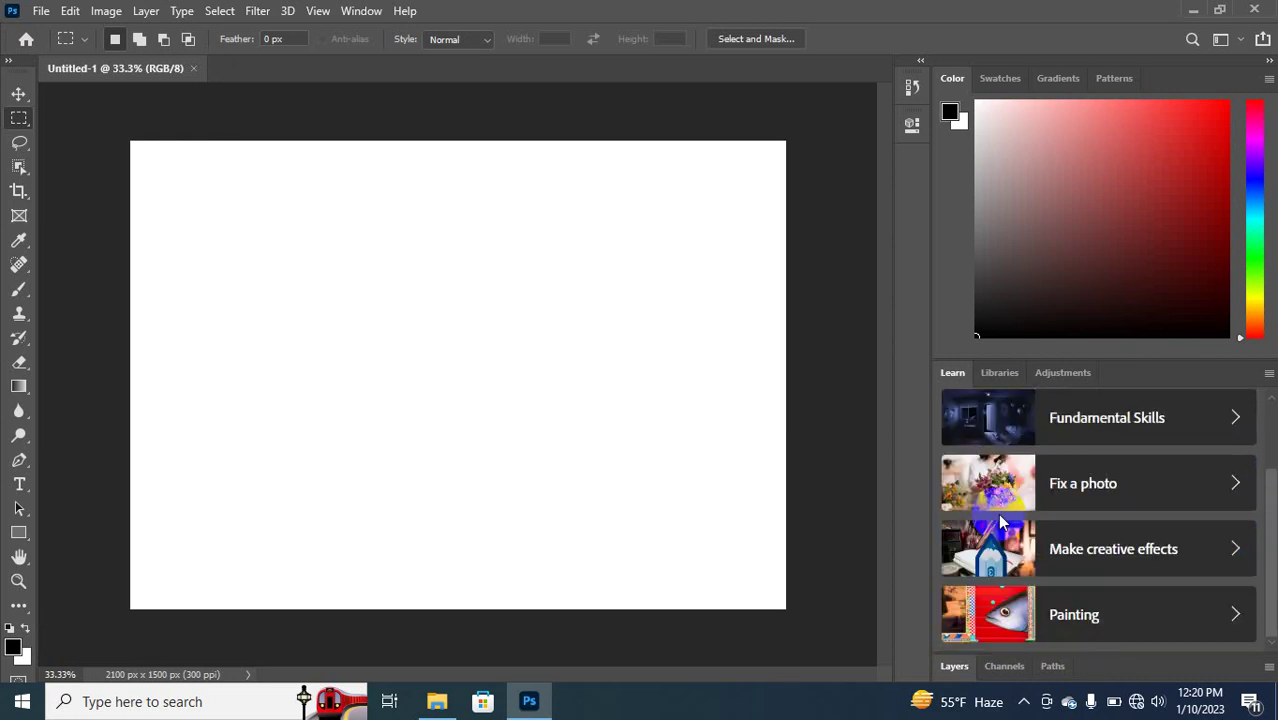
pyautogui.click(1013, 625)
pyautogui.click(1016, 625)
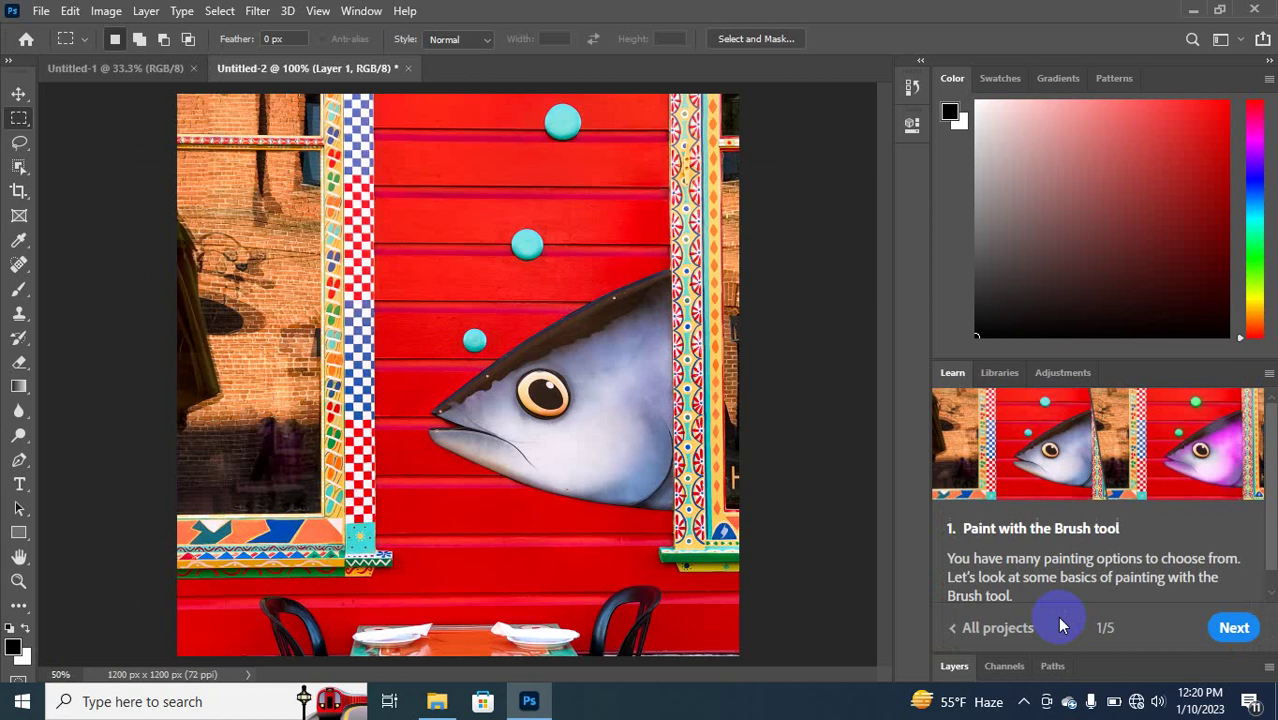